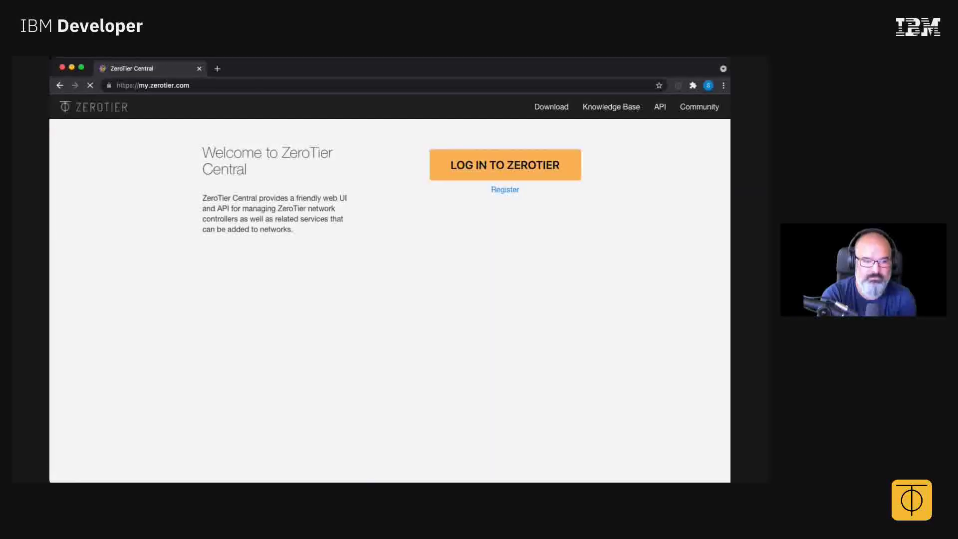
Sign in to ZeroTier Central with the account email and password.
click(505, 165)
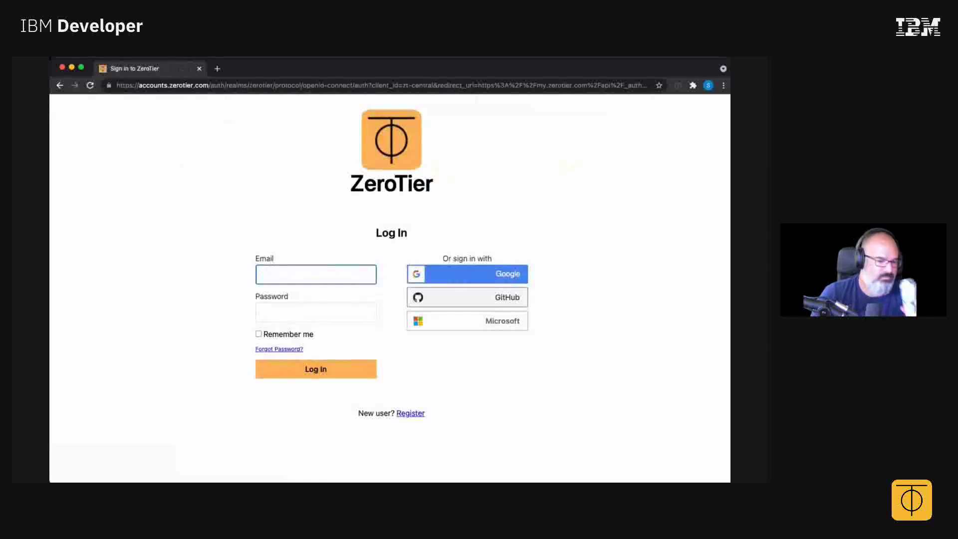
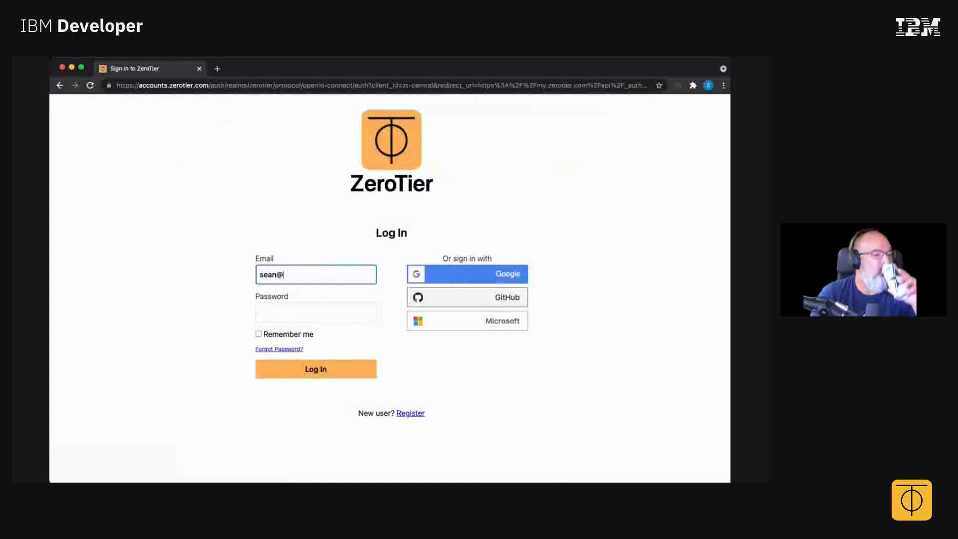
key(Tab)
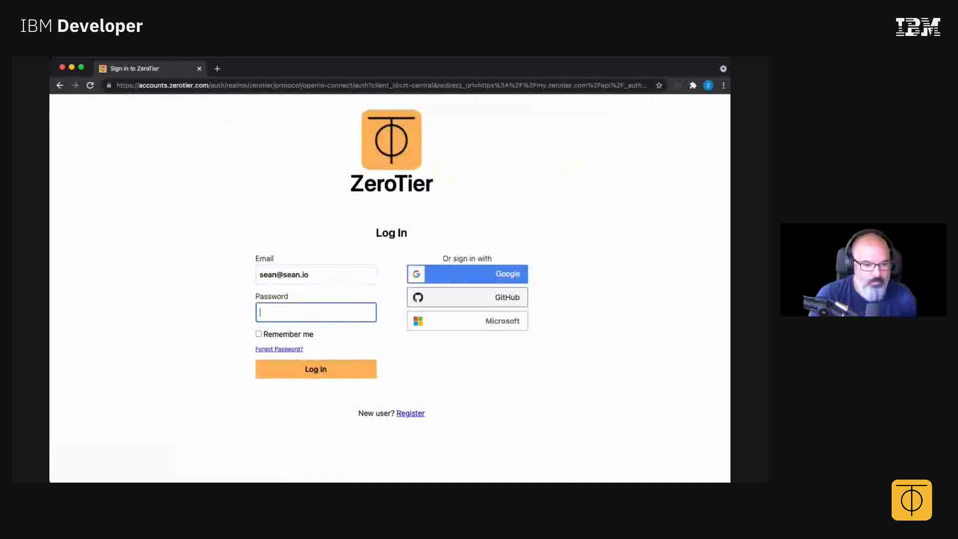
text(•••)
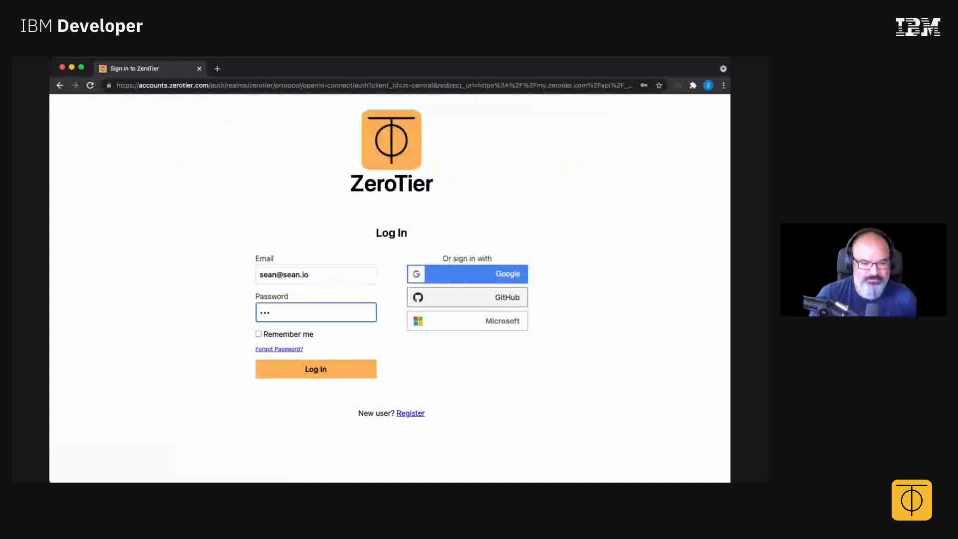
text(•••••)
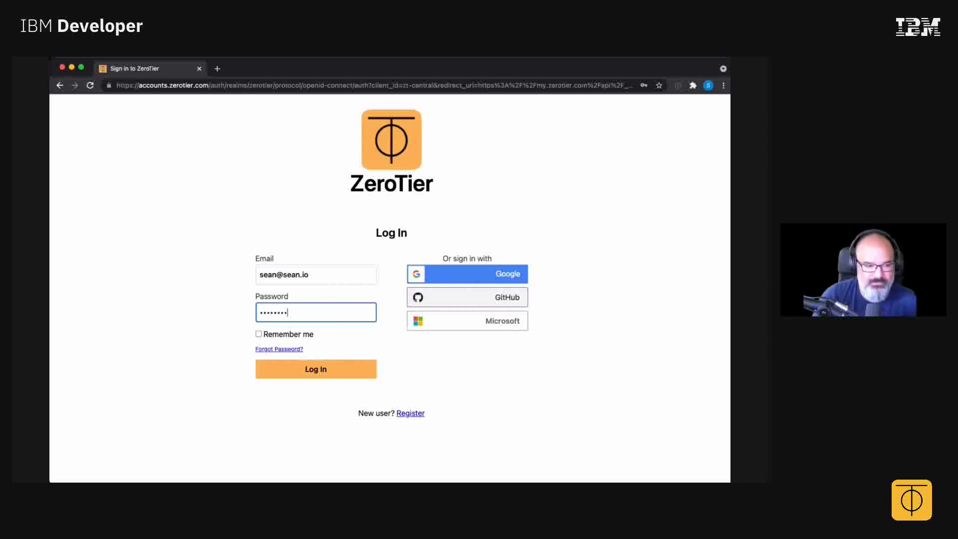
text(••)
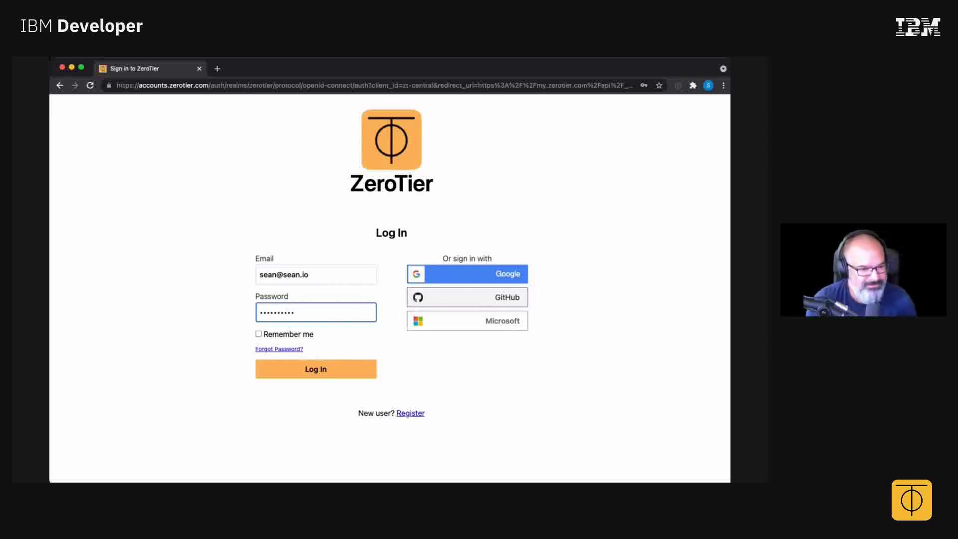
text(••)
key(Return)
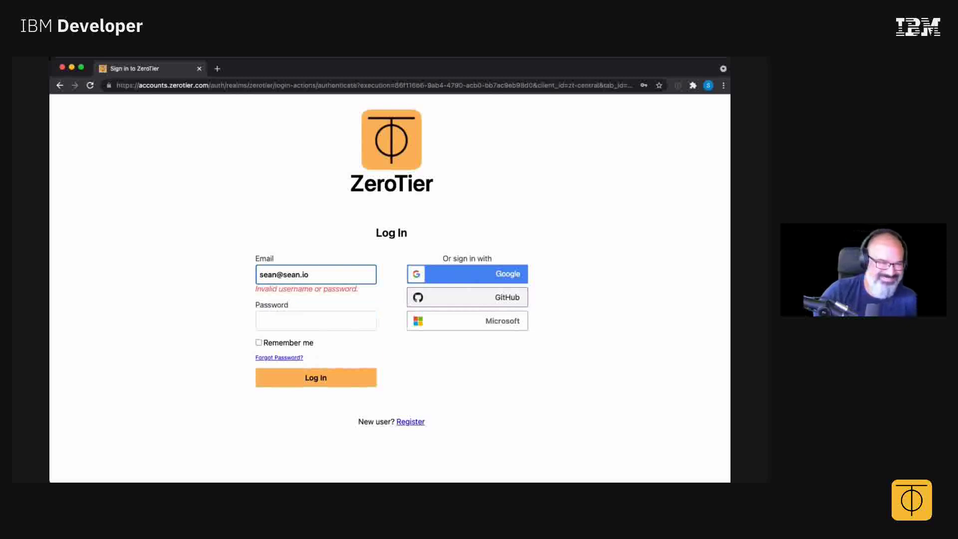
Re-enter the password and resubmit after the 'Invalid username or password' error.
click(316, 320)
text(••)
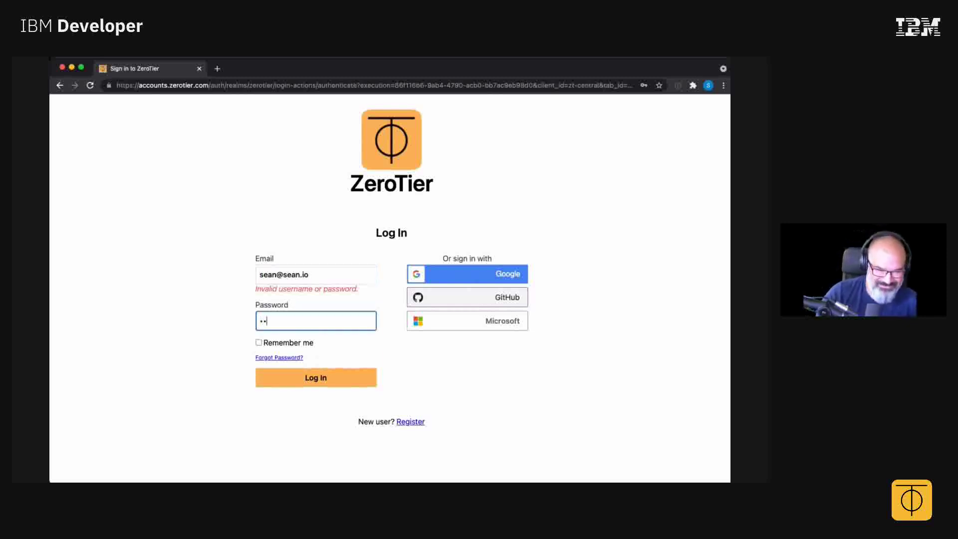
text(•••••••)
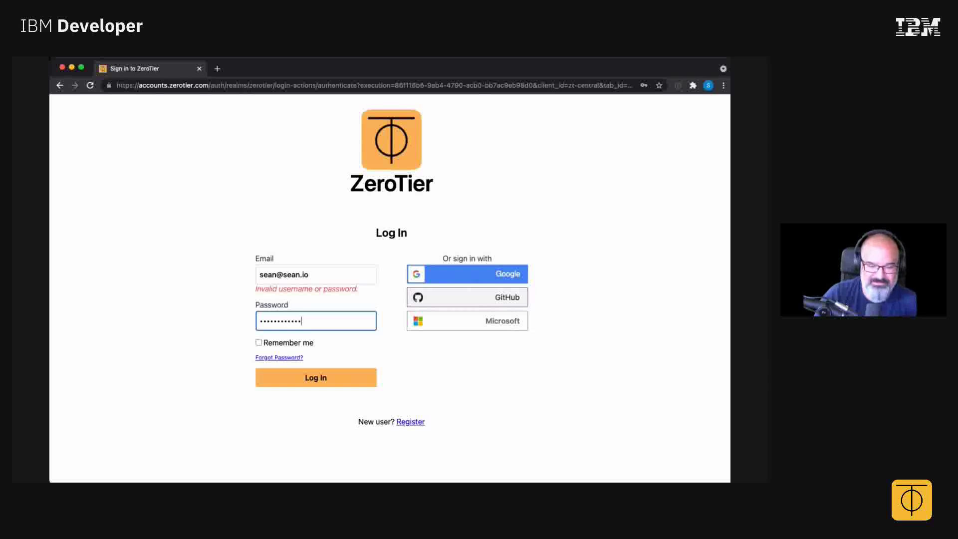
key(Return)
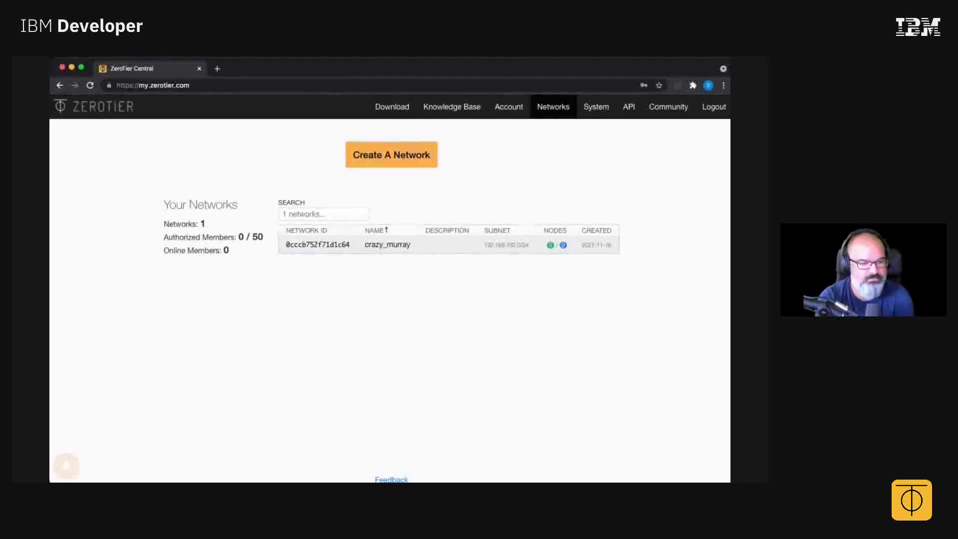
Leave ZeroTier Central's Networks page for the terminal.
key(super+Tab)
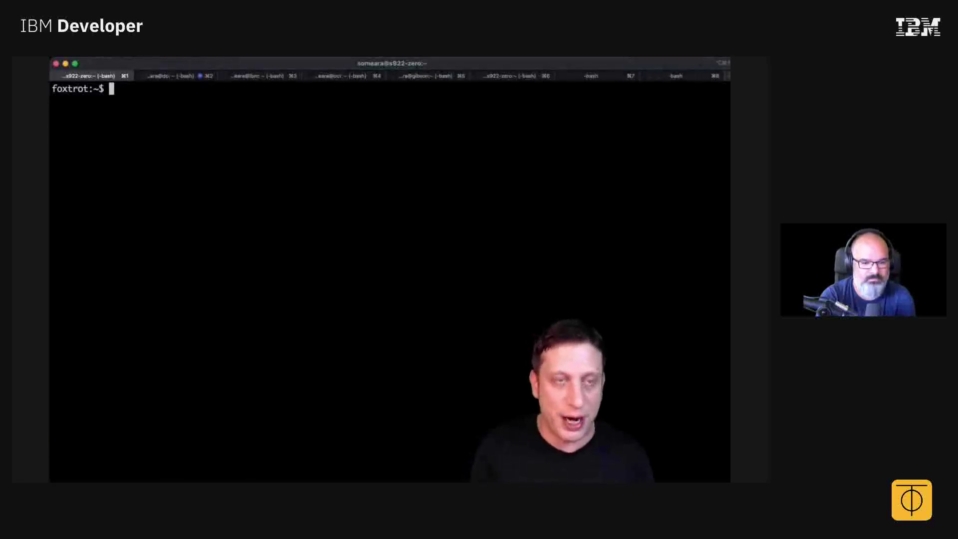
Clear the terminal screen.
key(Return)
key(Return)
key(Return)
key(Return)
key(ctrl+l)
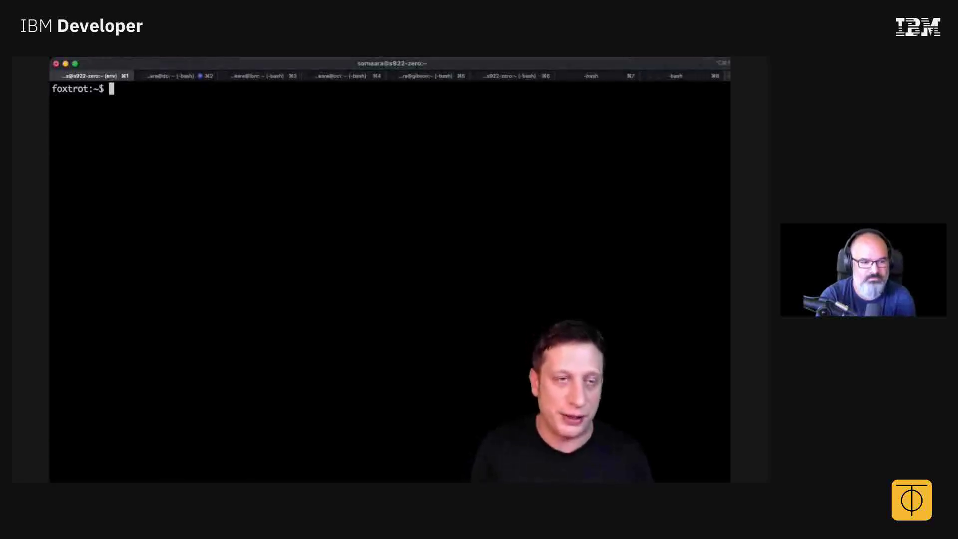
key(Return)
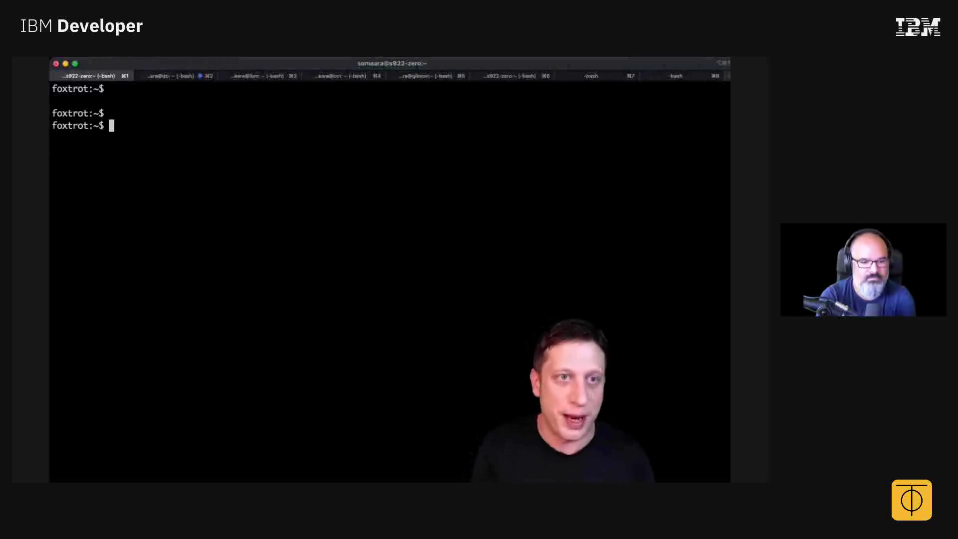
key(ctrl+l)
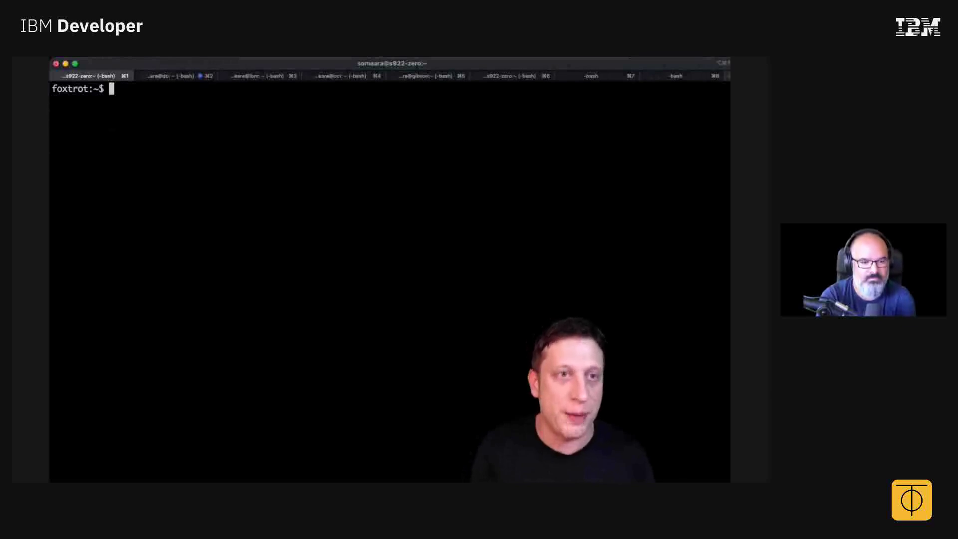
Run 'zerotier-cli info' and select the node address eff05def90 in the output.
text(zeroc)
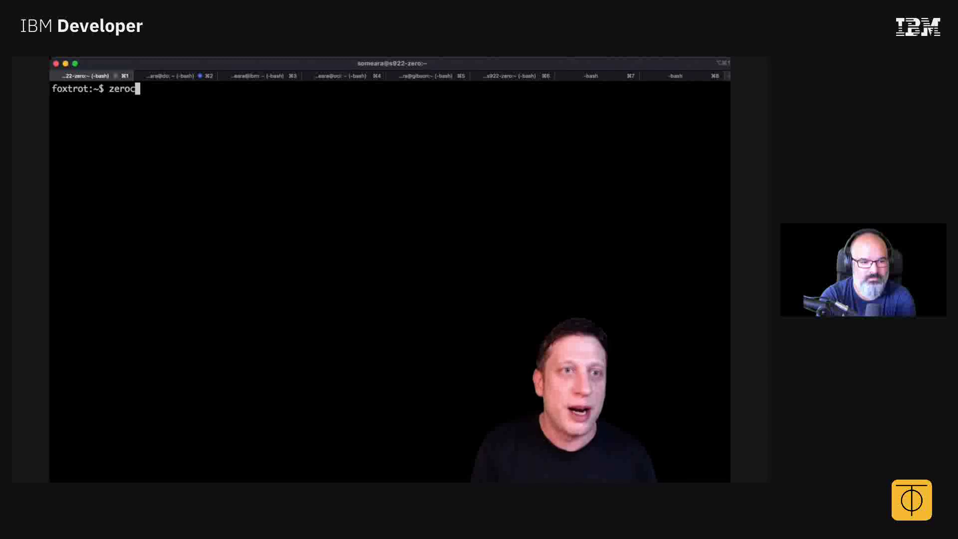
key(BackSpace)
key(Tab)
text(z)
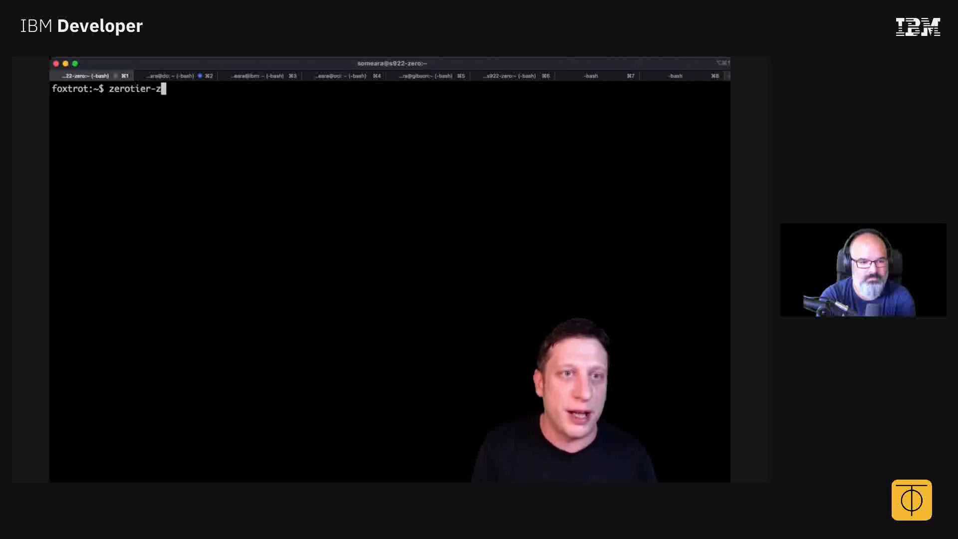
key(BackSpace)
text(cl)
key(Tab)
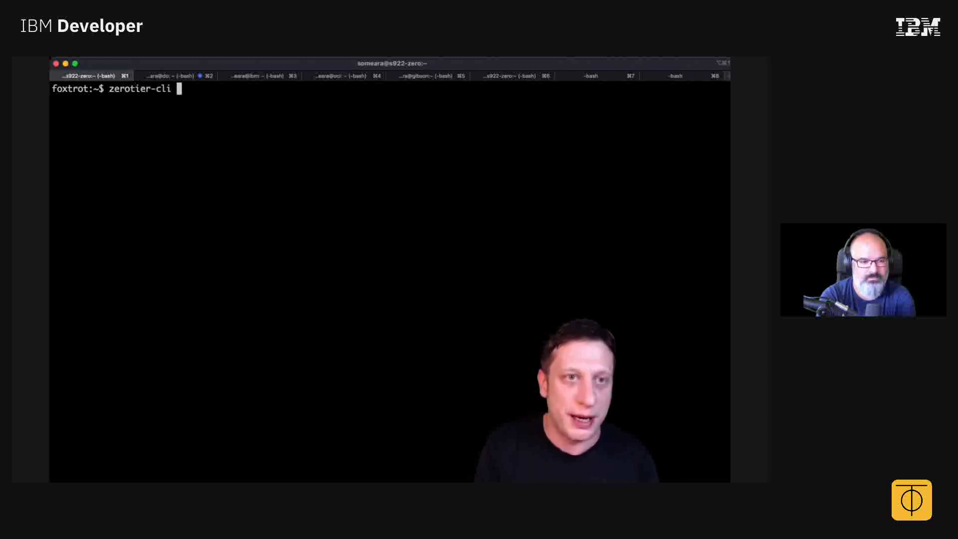
text(info)
key(Return)
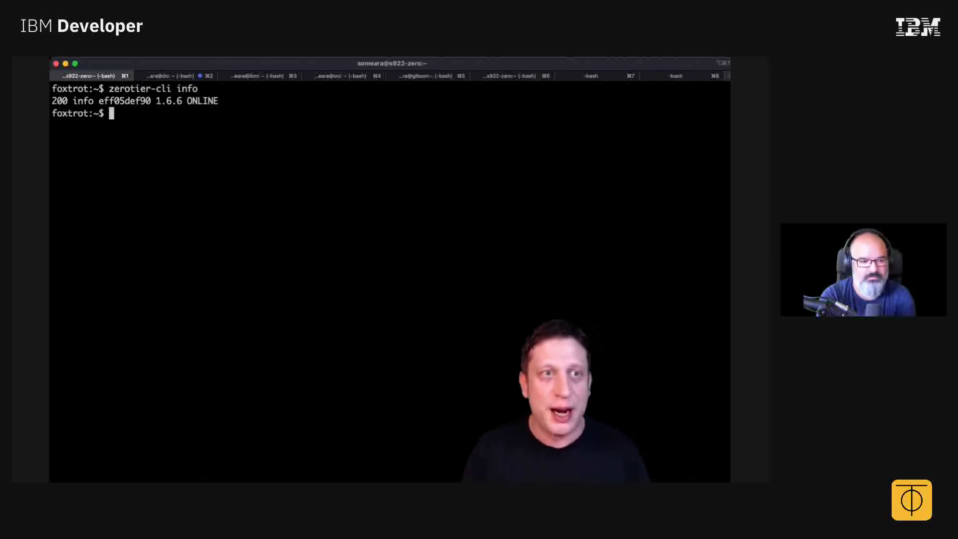
double_click(124, 100)
key(super+c)
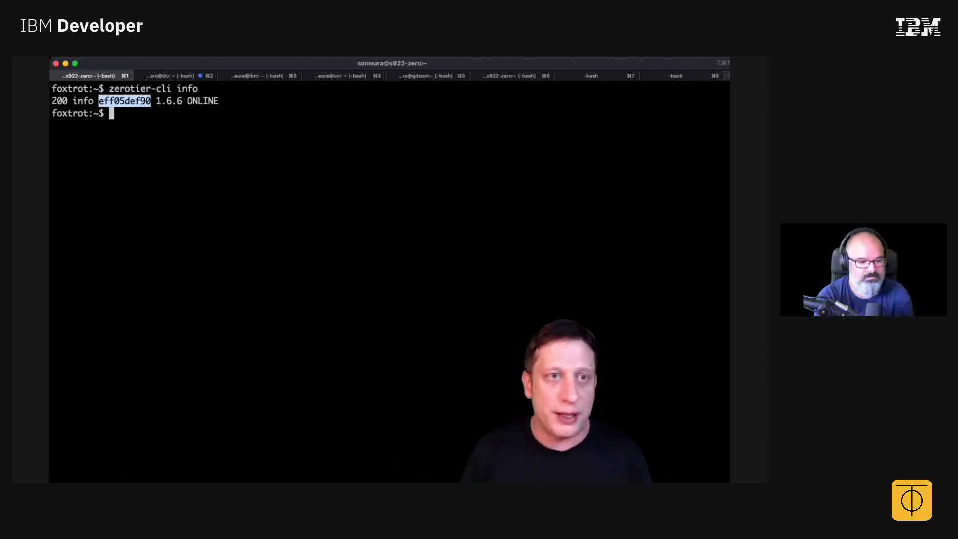
Run 'sudo zerotier-cli join' with the pasted node address, entering the administrator password.
key(Up)
key(BackSpace)
key(BackSpace)
key(BackSpace)
key(BackSpace)
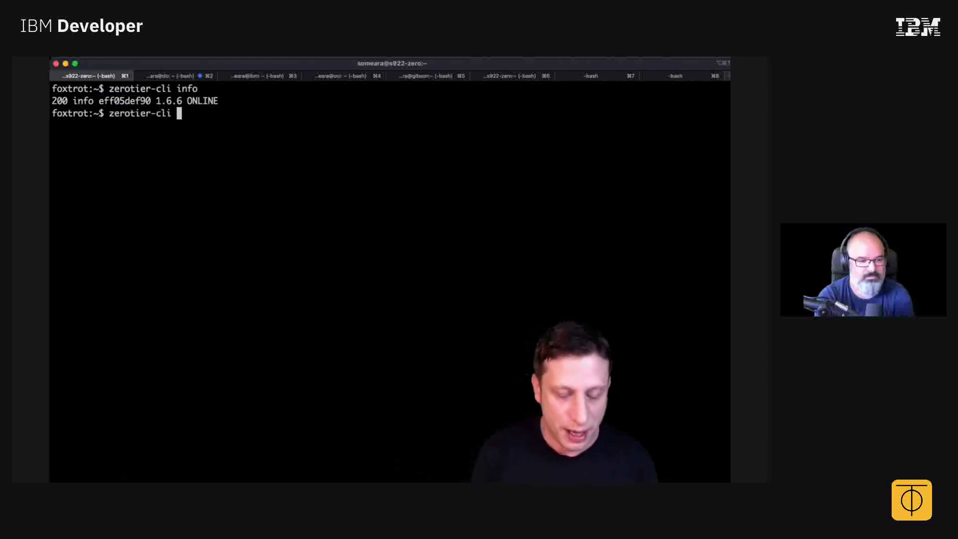
text(join)
key(super+v)
key(ctrl+a)
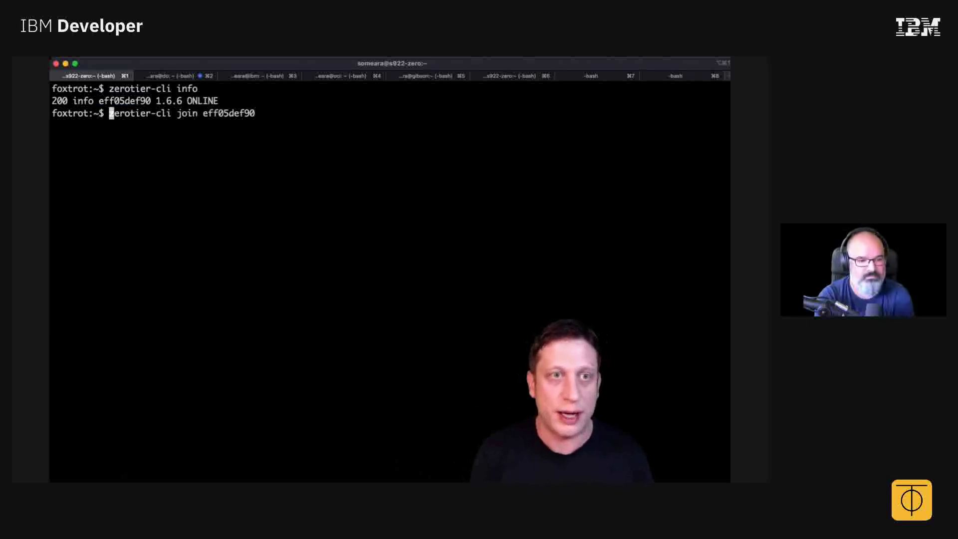
text(sudo)
key(ctrl+e)
key(Return)
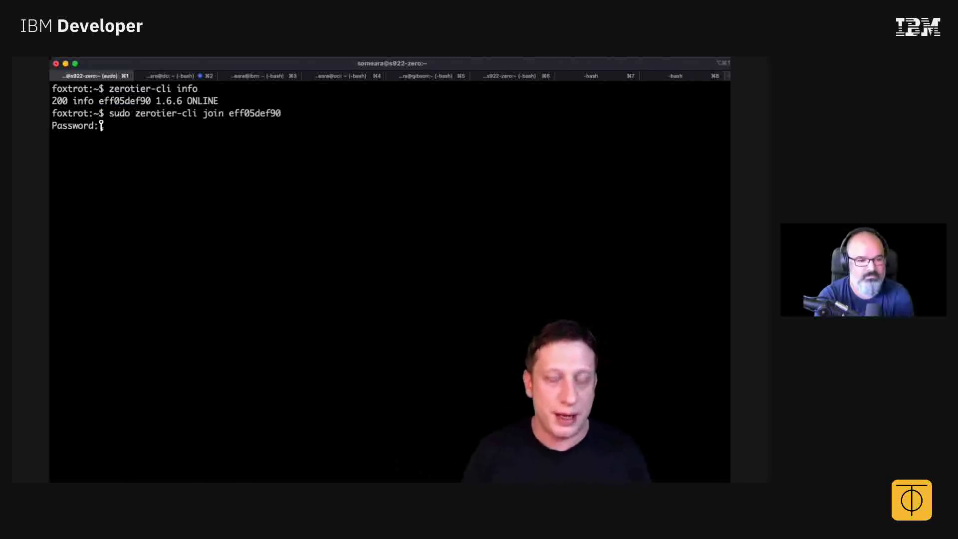
key(Return)
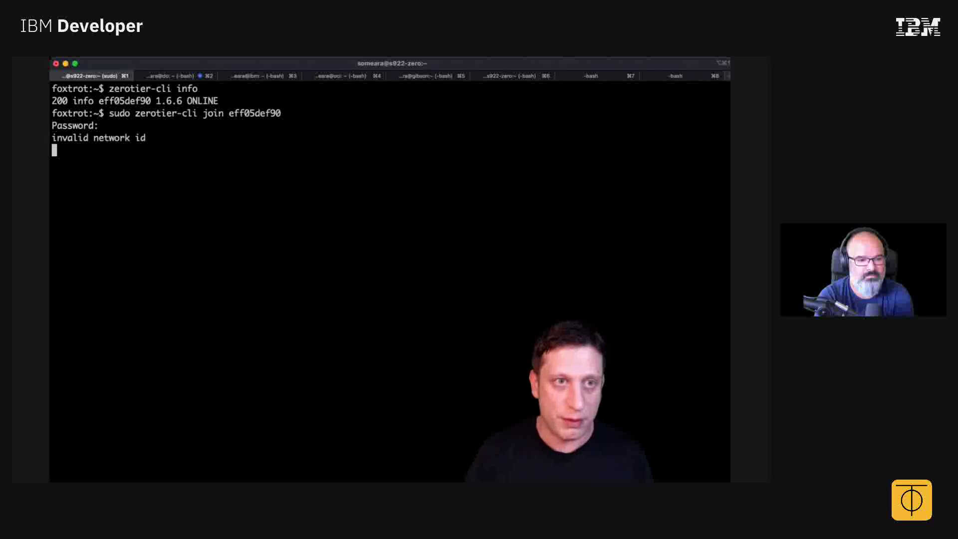
key(super+Tab)
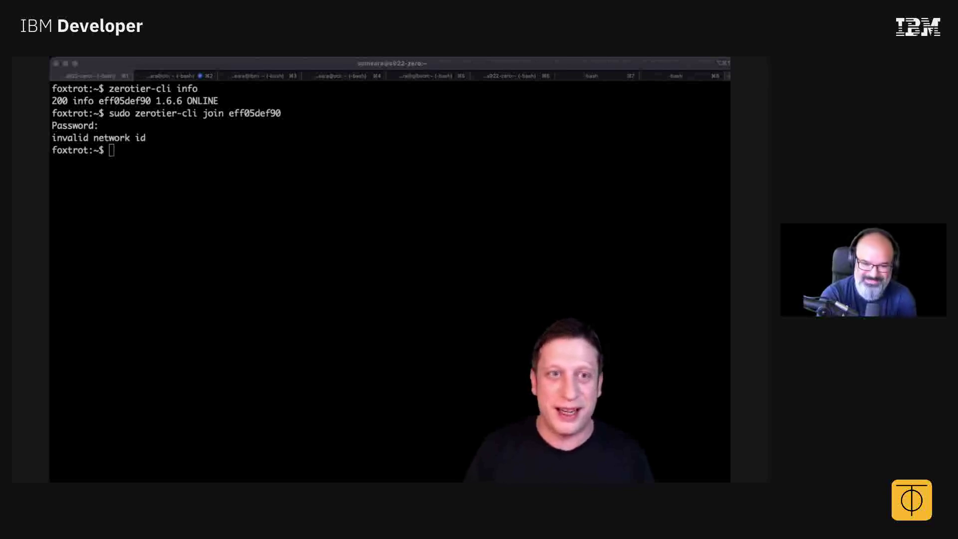
key(super+Tab)
key(Up)
key(ctrl+w)
text(0cccb752f71d1c64)
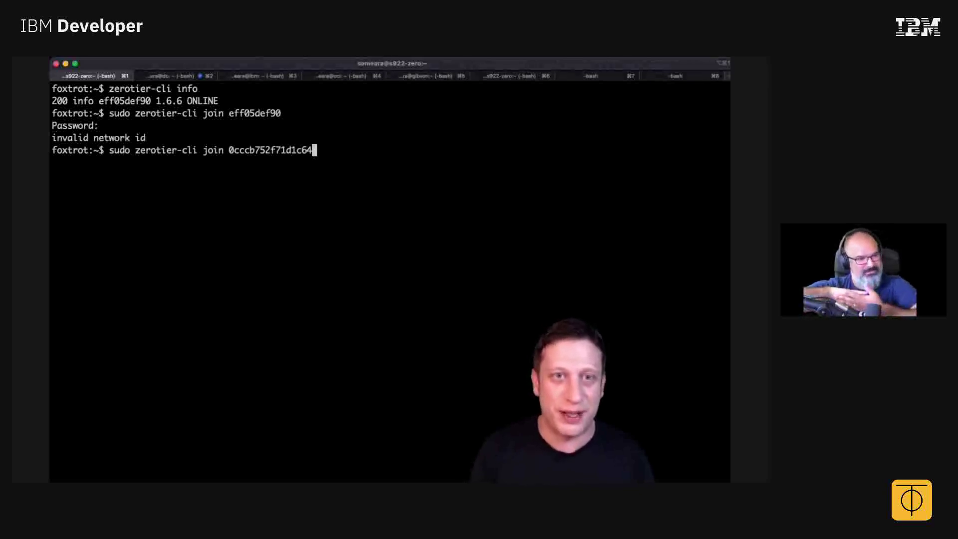
key(Return)
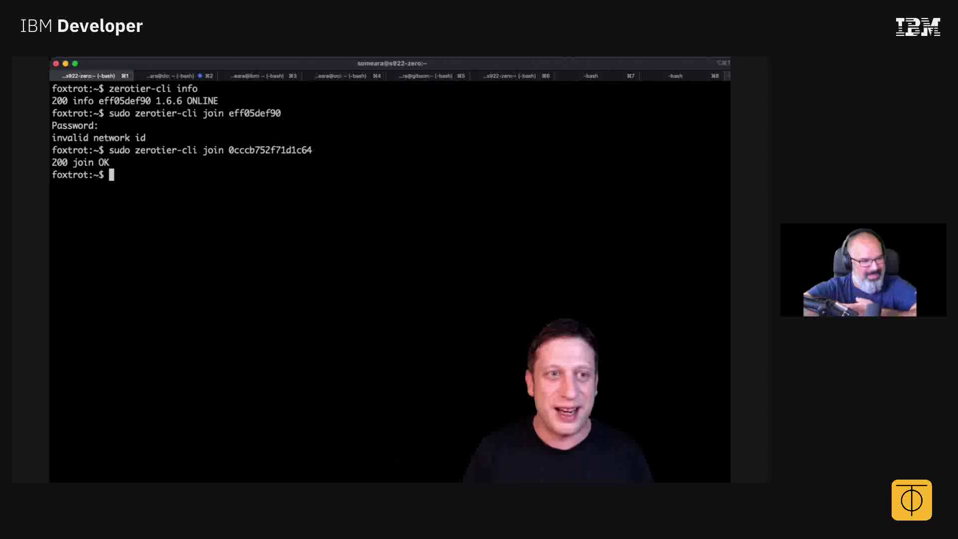
Switch back to crazy_murray's page in ZeroTier Central.
key(super+Tab)
key(super+Tab)
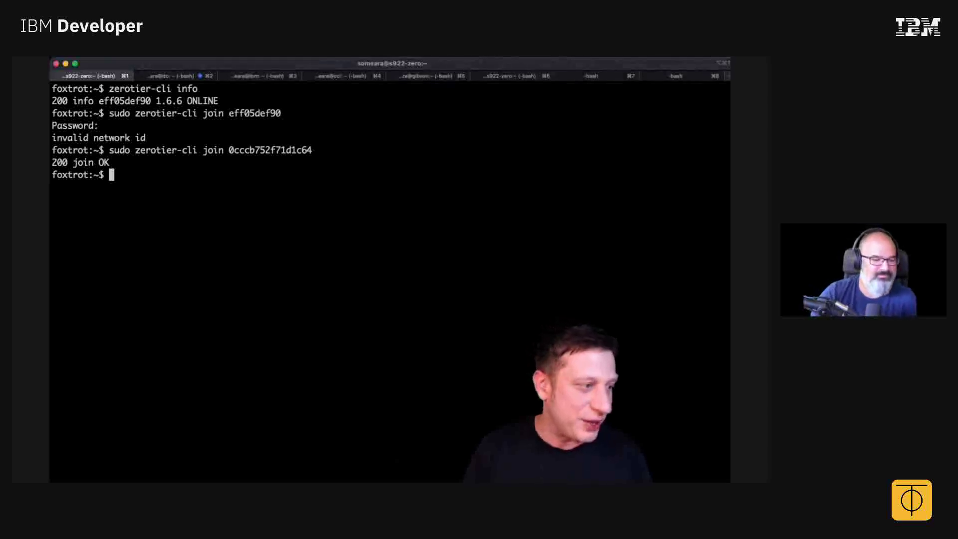
key(super+Tab)
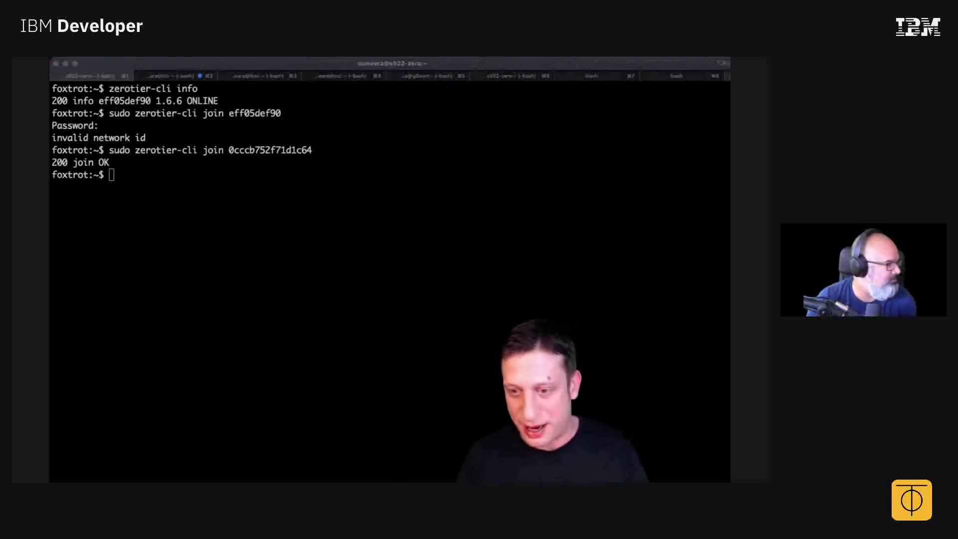
key(super+Tab)
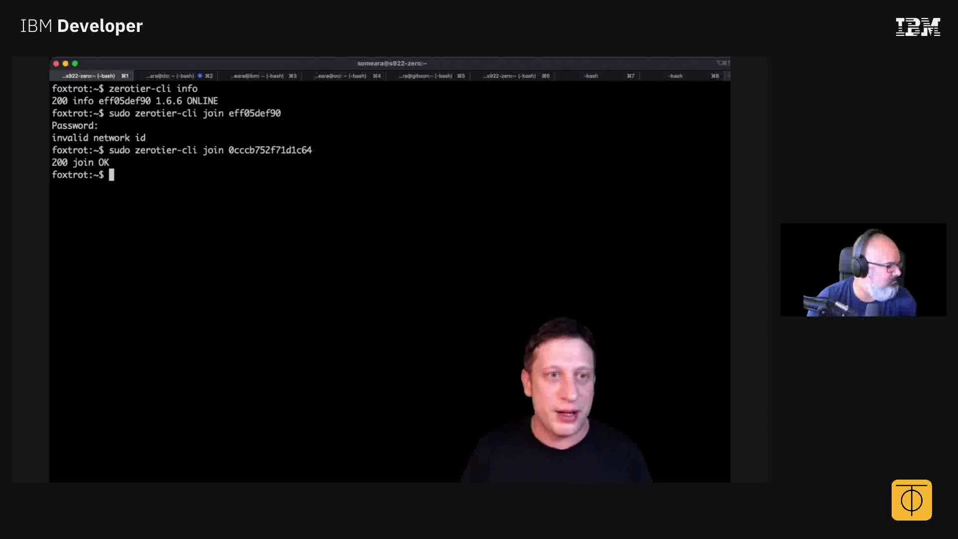
key(super+Tab)
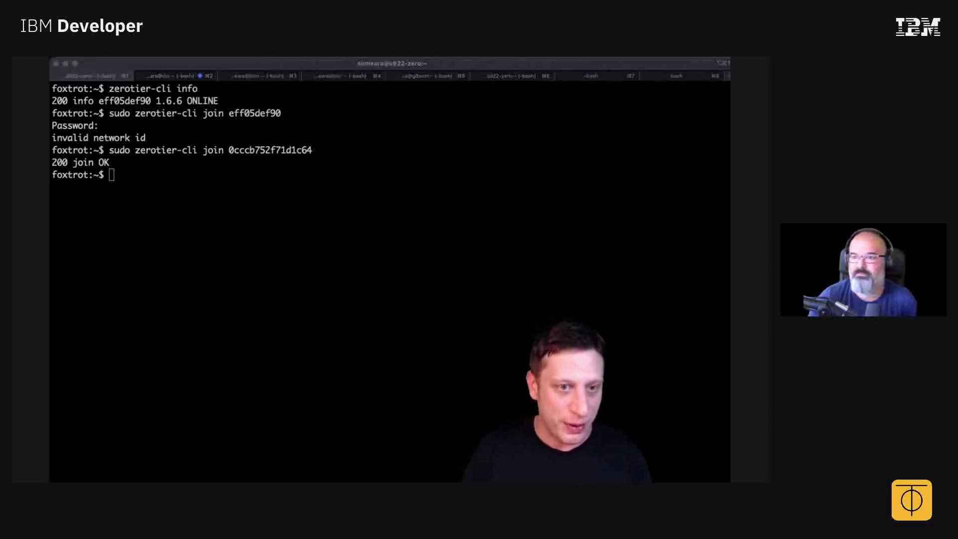
key(super+Tab)
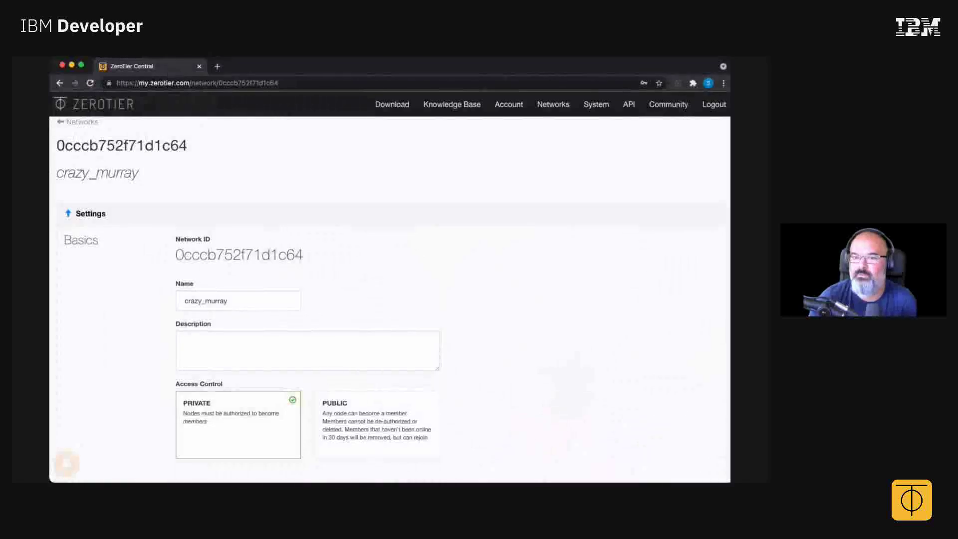
Return to the networks list and reopen crazy_murray (0cccb752f71d1c64).
scroll(389, 300, down, 15)
scroll(389, 300, up, 15)
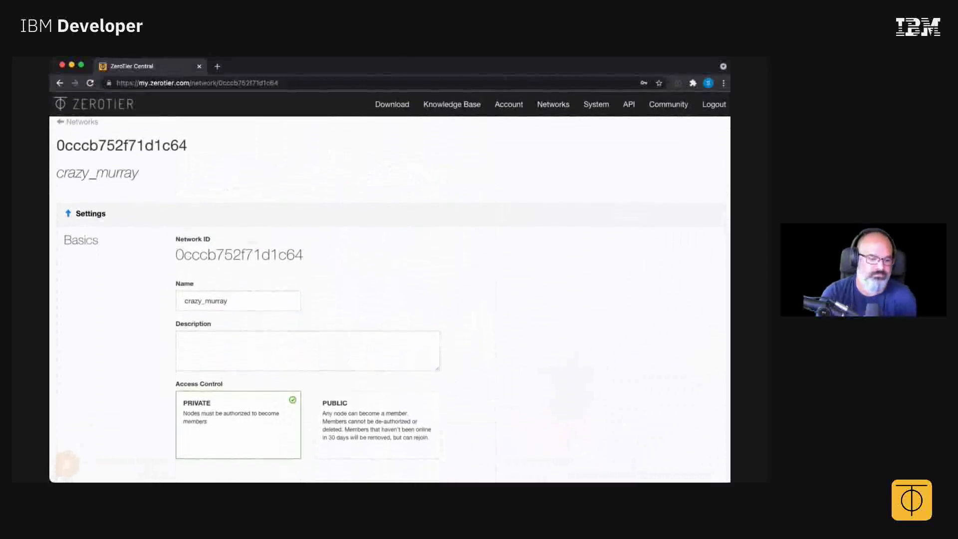
click(80, 122)
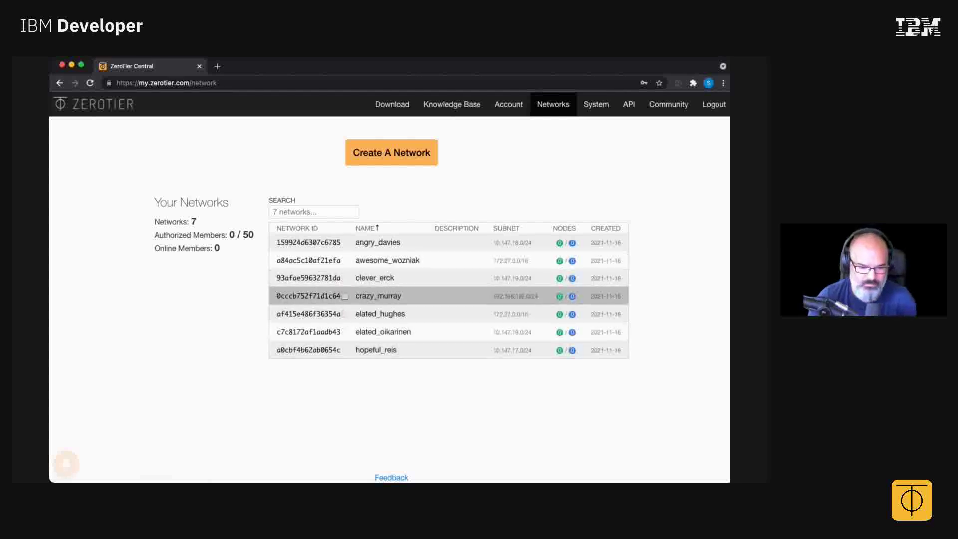
click(379, 296)
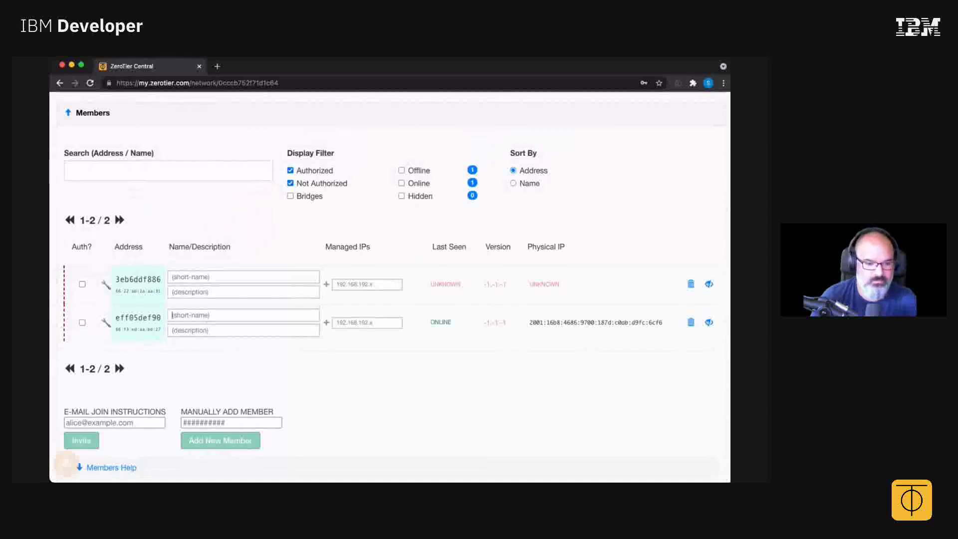
Name the members, authorize 3eb6ddf886 and eff05def90, and select managed IP 192.168.192.192.
text(someara)
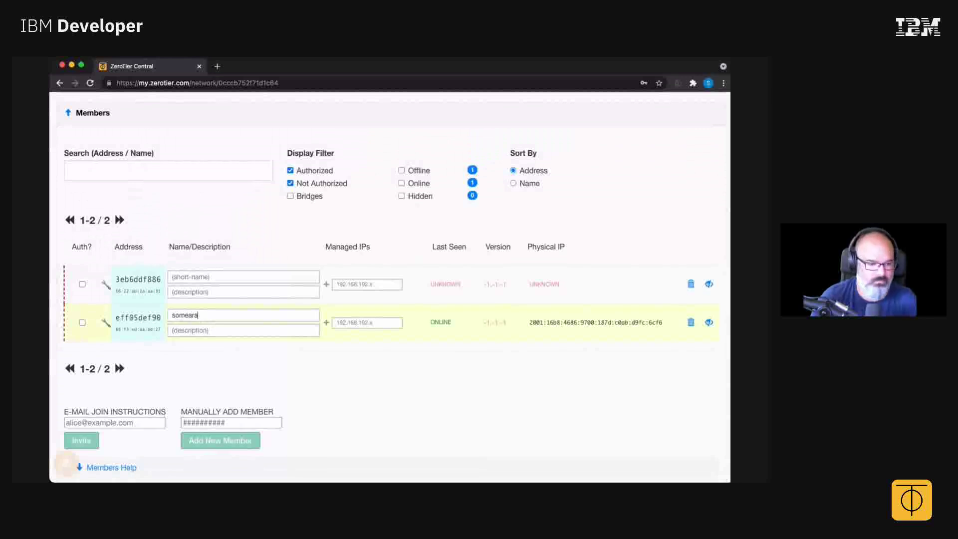
click(244, 277)
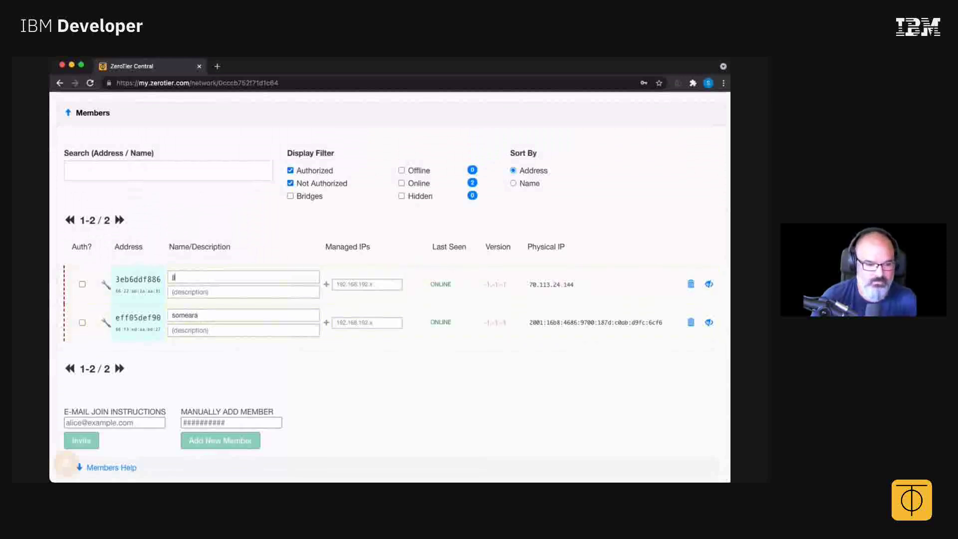
click(82, 284)
click(82, 322)
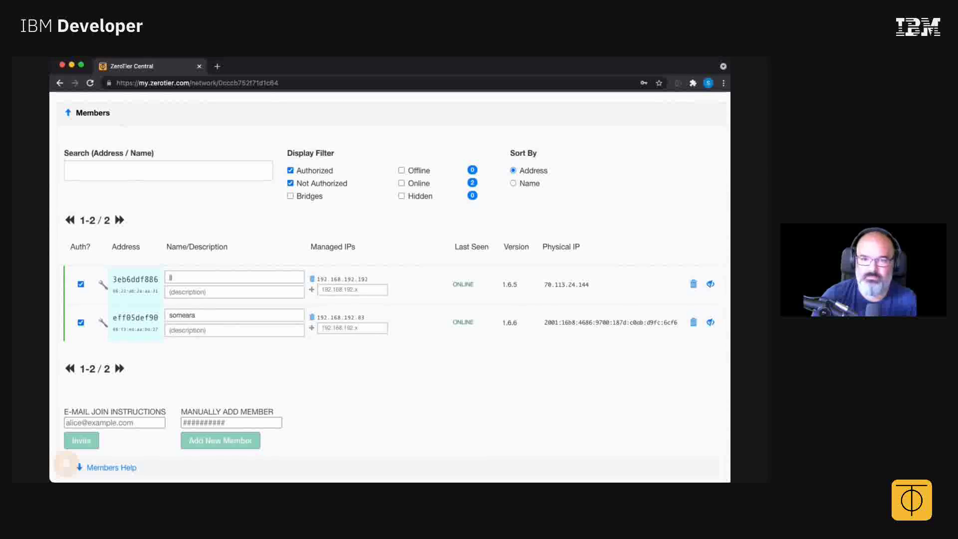
double_click(342, 279)
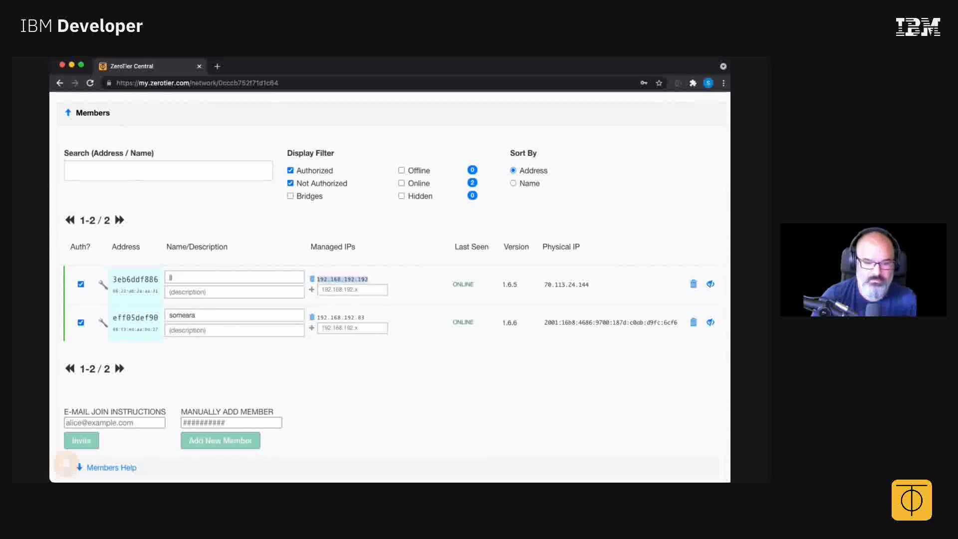
scroll(66, 463, up, 20)
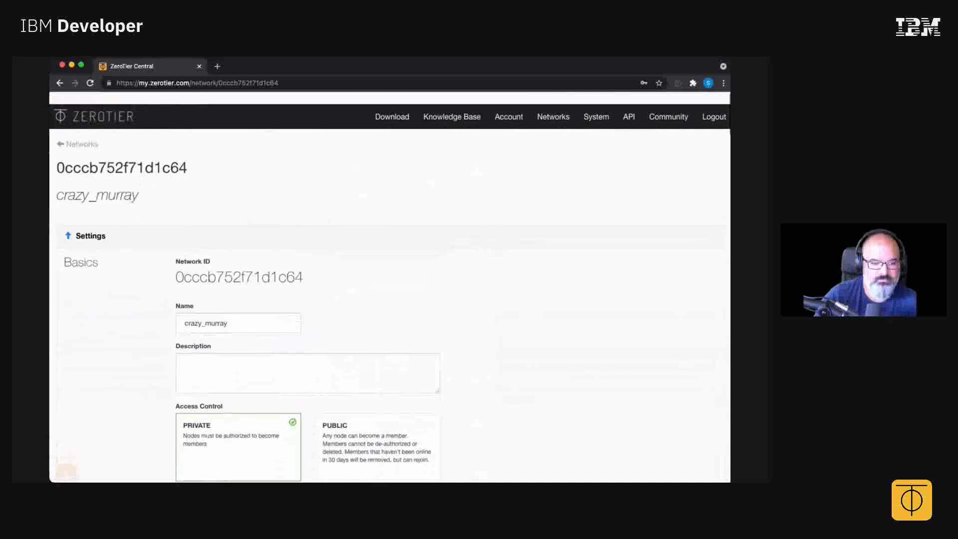
scroll(65, 466, down, 8)
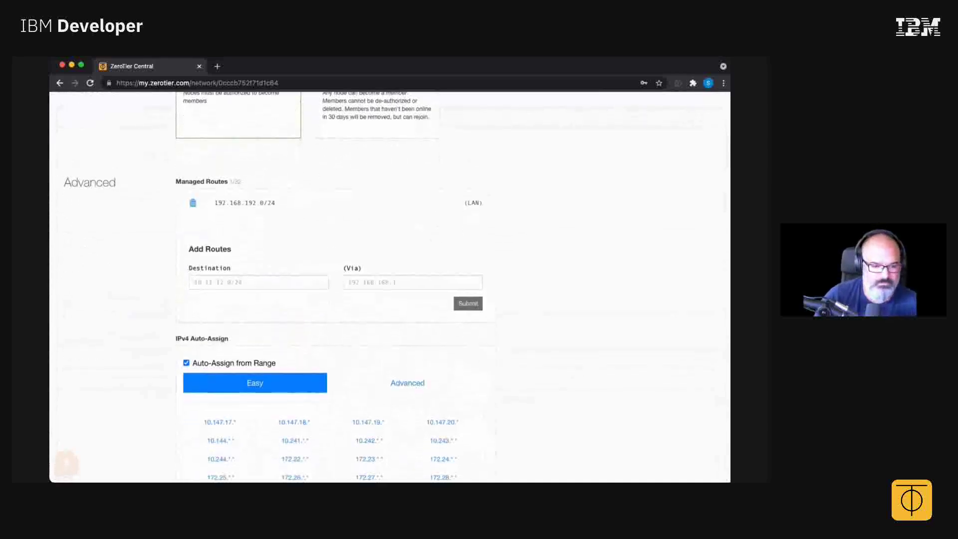
scroll(389, 287, down, 2)
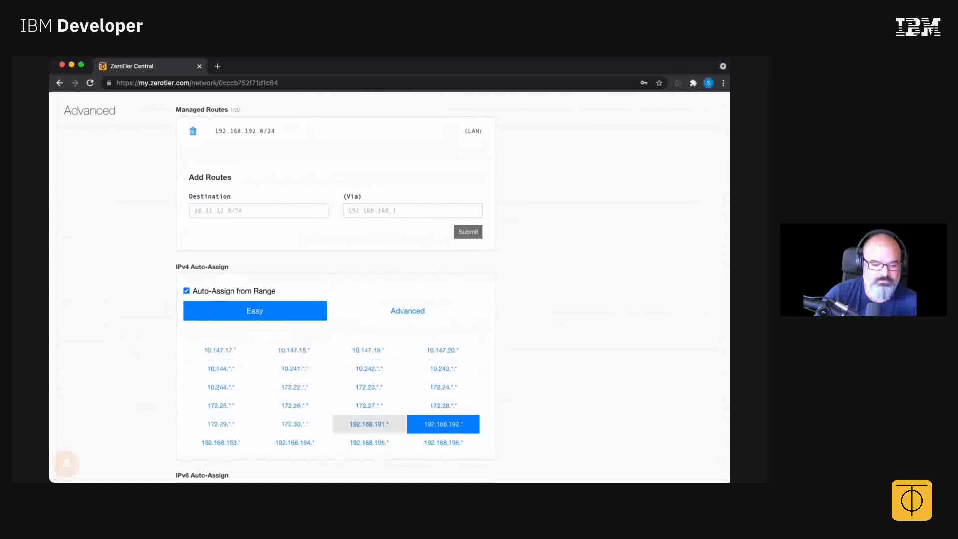
scroll(294, 386, down, 3)
scroll(335, 287, down, 3)
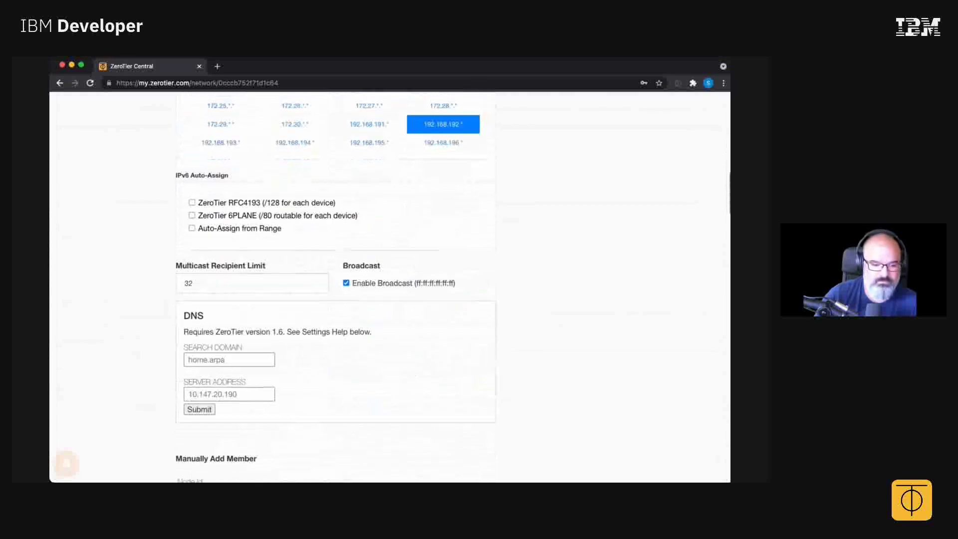
scroll(389, 286, down, 8)
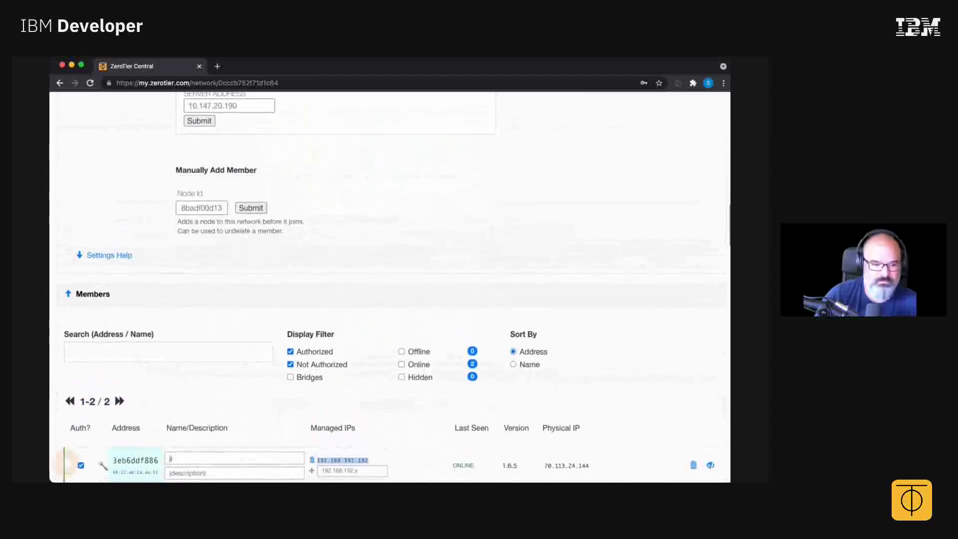
scroll(397, 287, down, 1)
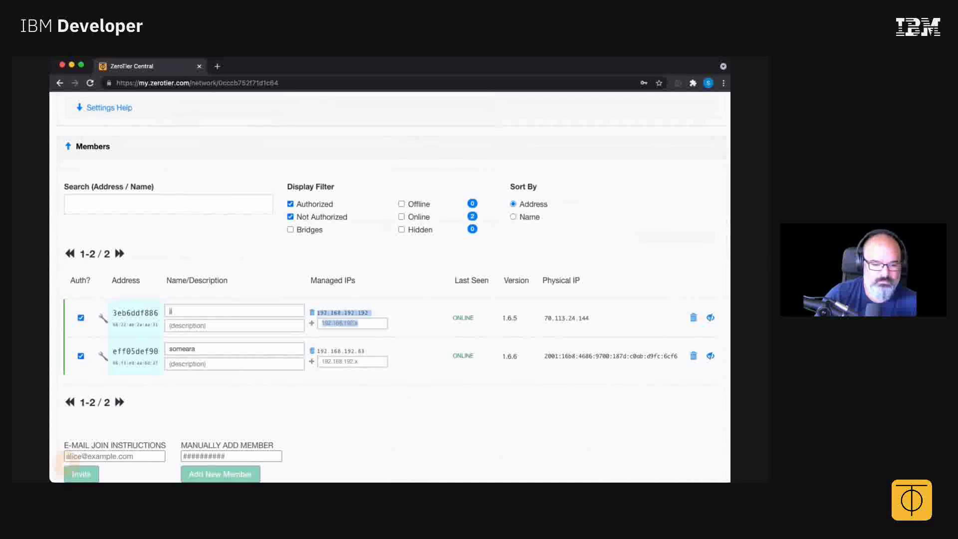
Copy the peer's managed IP 192.168.192.192 and switch to the terminal.
drag(358, 323, 368, 313)
key(super+Tab)
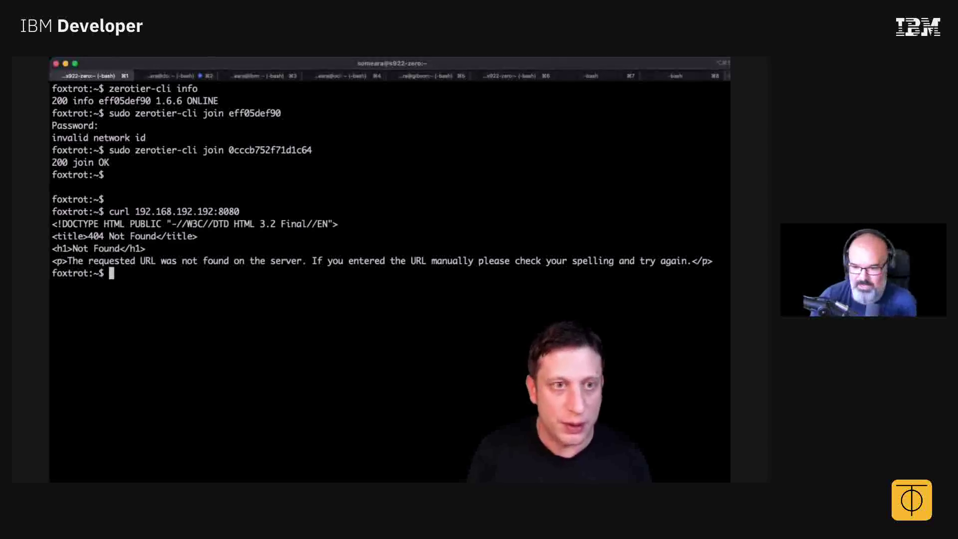
Clear the screen and curl 192.168.192.192:8080/ping.
key(ctrl+l)
key(Up)
text(/)
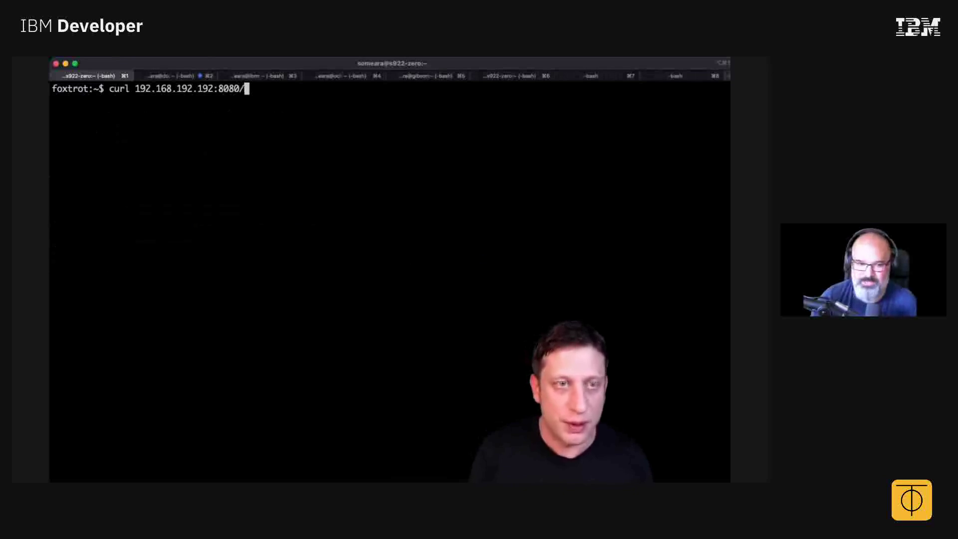
text(ping)
key(Return)
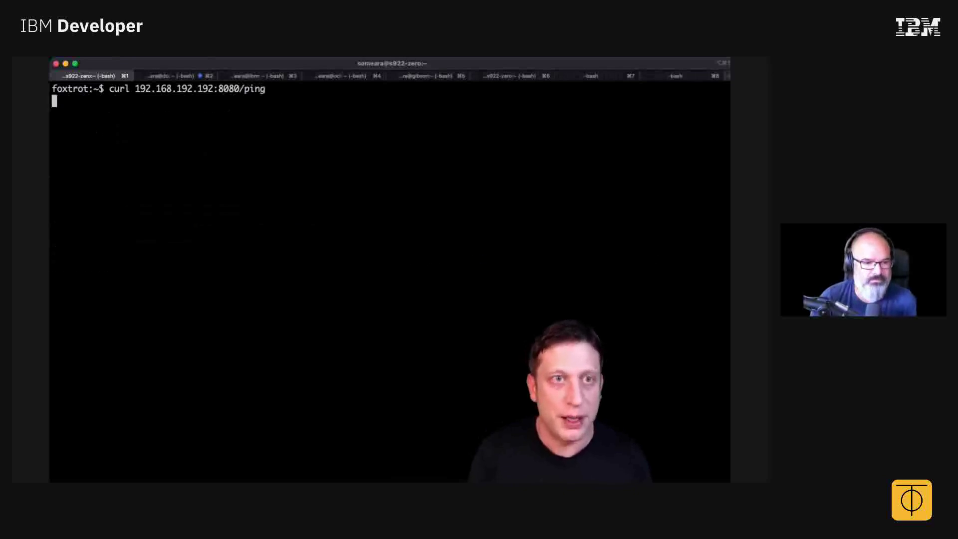
Repeat the /ping request four more times, each returning {"status":"pong"}.
key(Up)
key(Return)
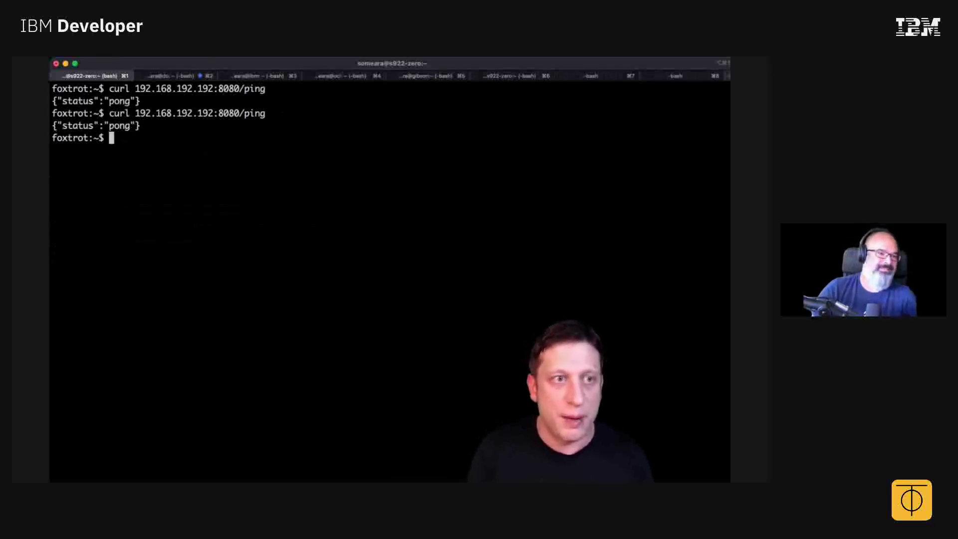
key(Up)
key(Return)
key(Up)
key(Return)
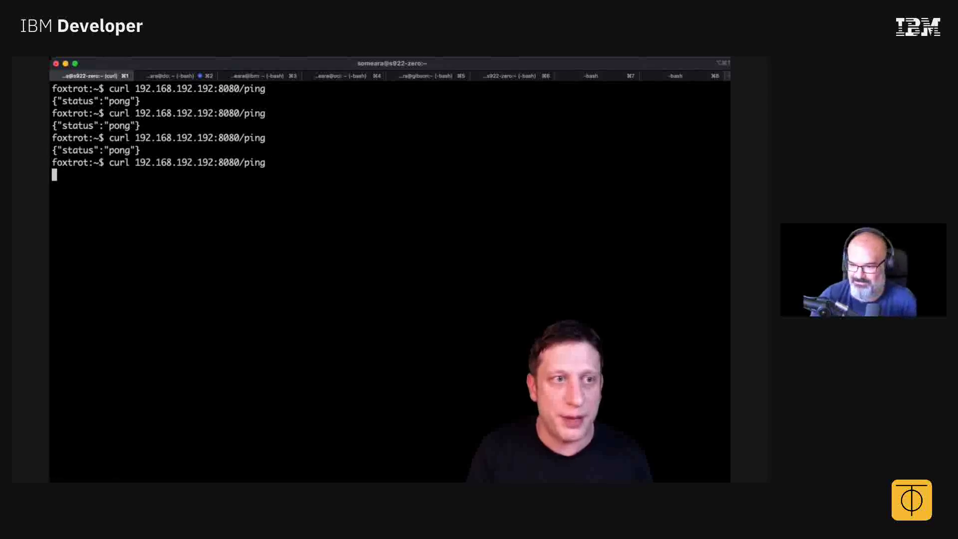
key(Up)
key(Return)
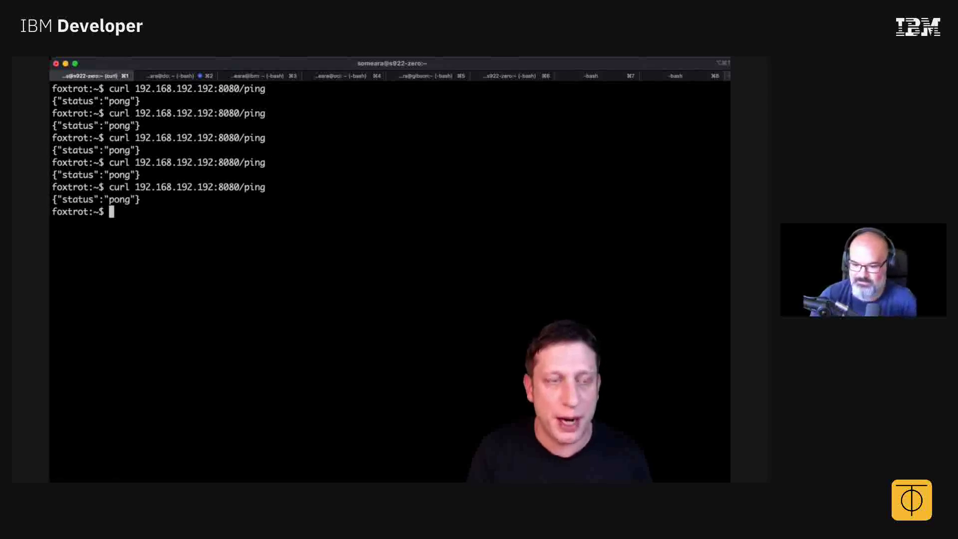